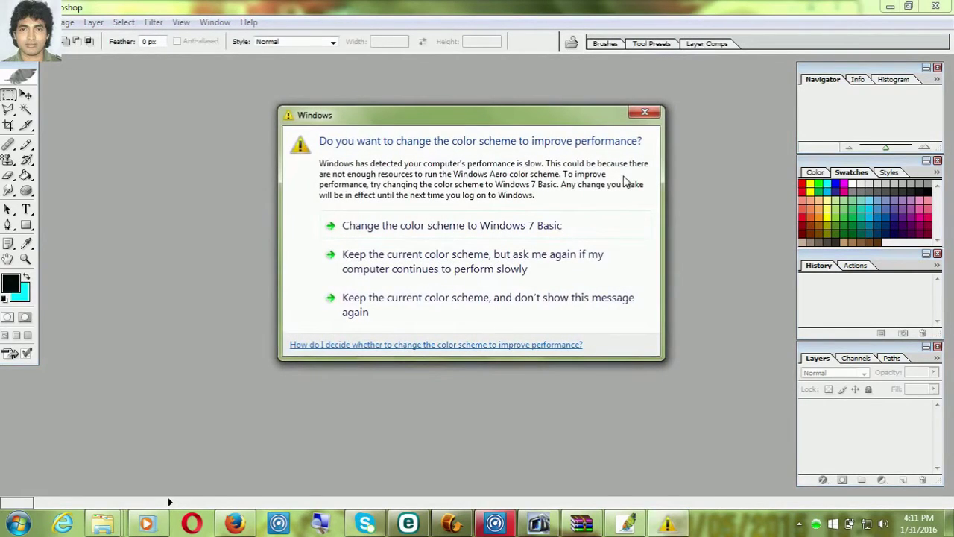
Close the Windows colour-scheme warning dialog
click(639, 112)
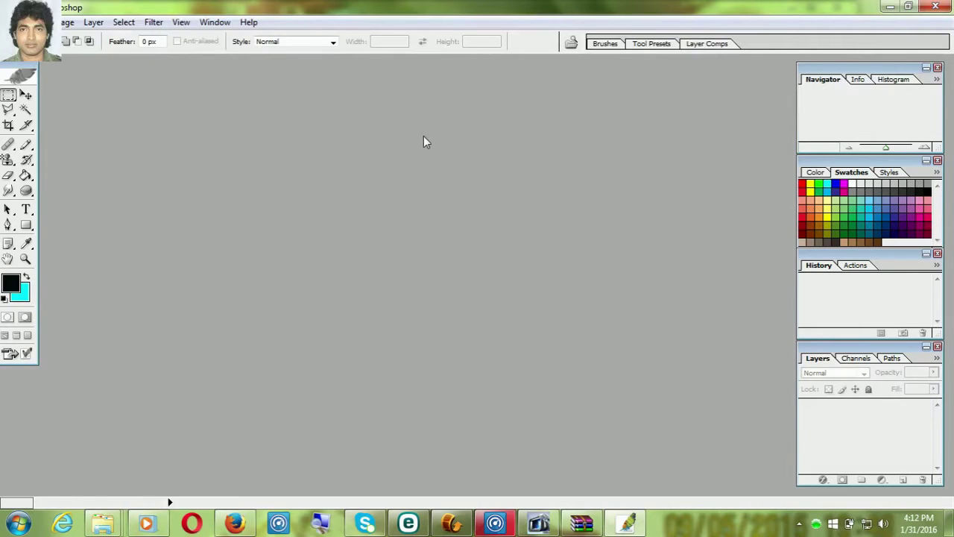
Minimize Photoshop and load Google in a new browser tab
click(891, 9)
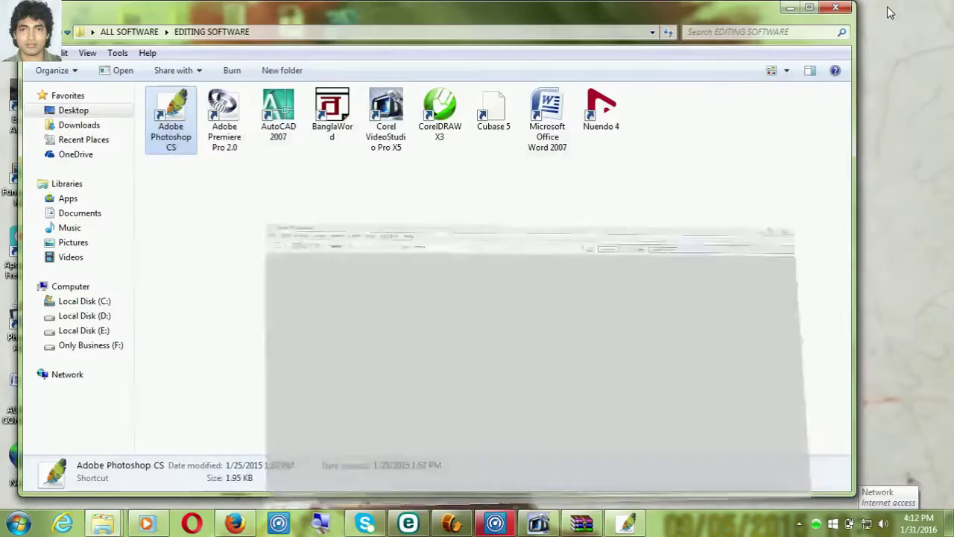
click(235, 524)
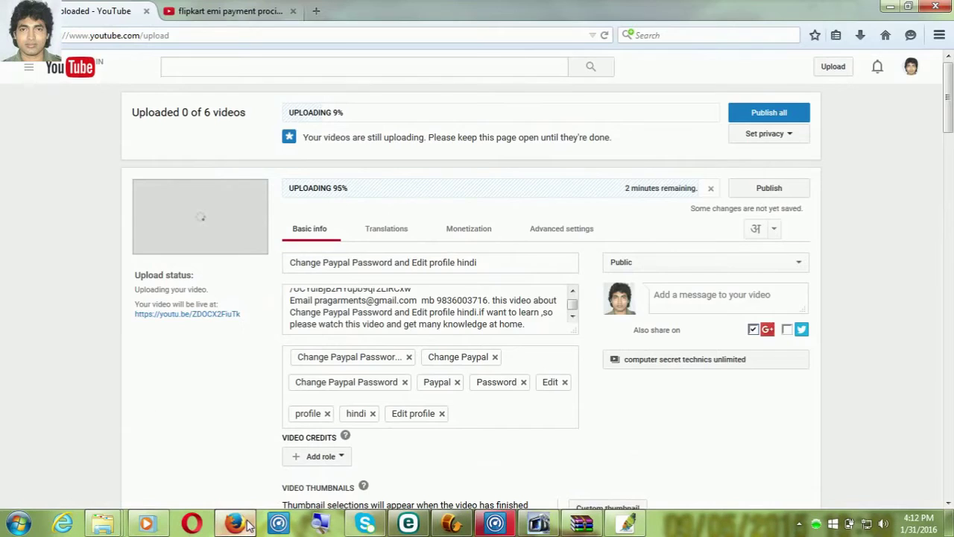
click(317, 14)
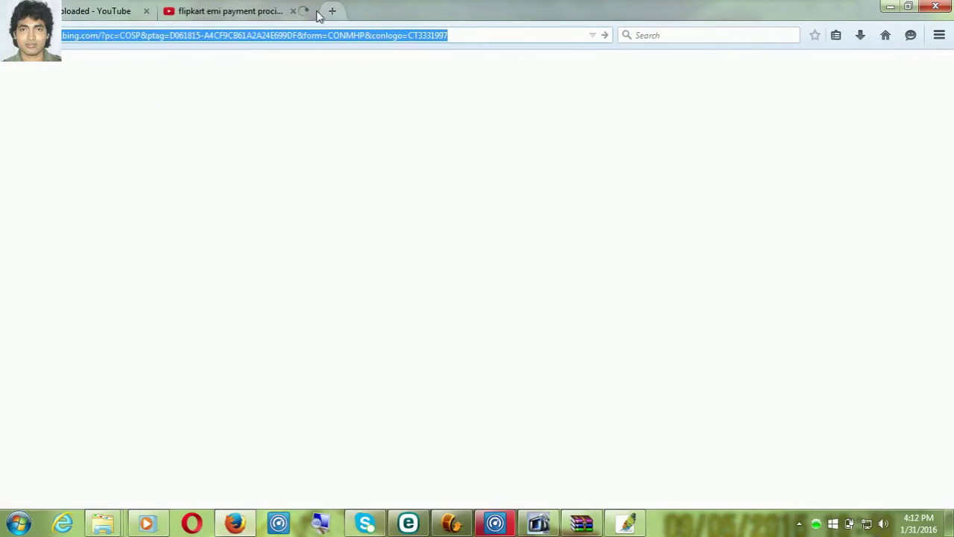
text(g)
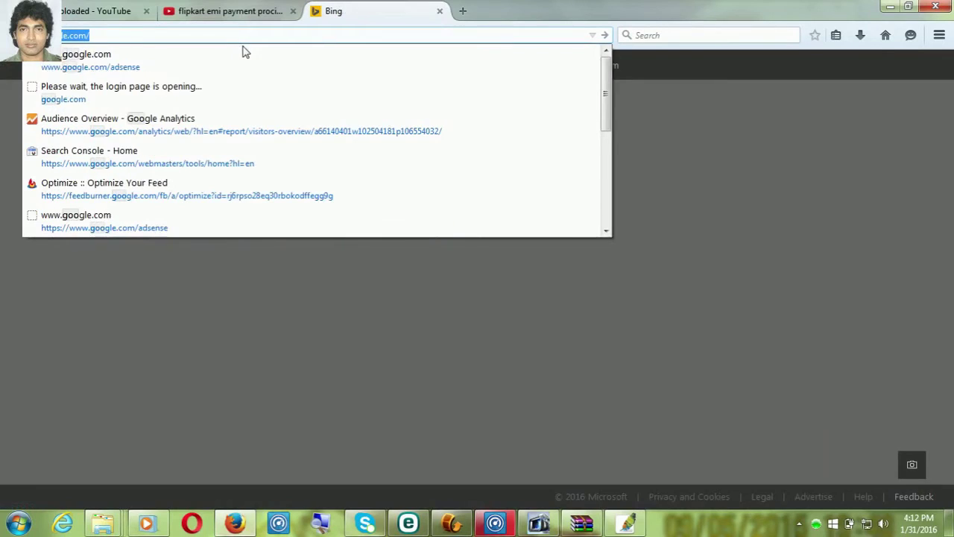
key(Return)
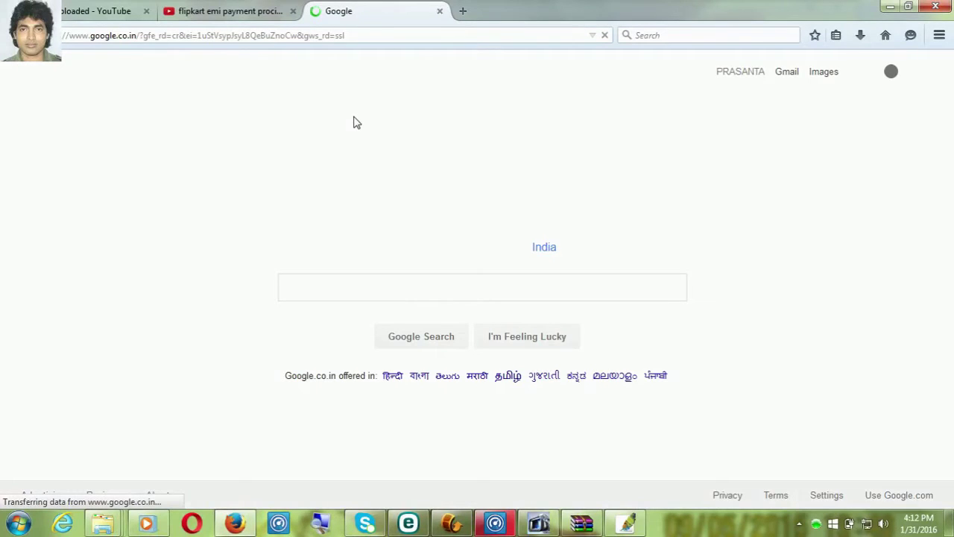
Search Google for adobe reader, then for adobe photoshop cs6
text(ad)
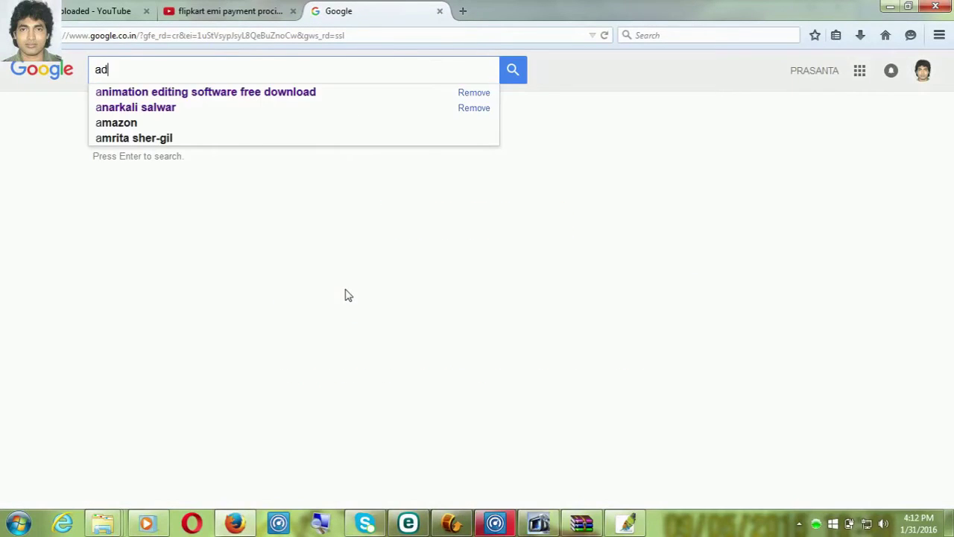
text(o)
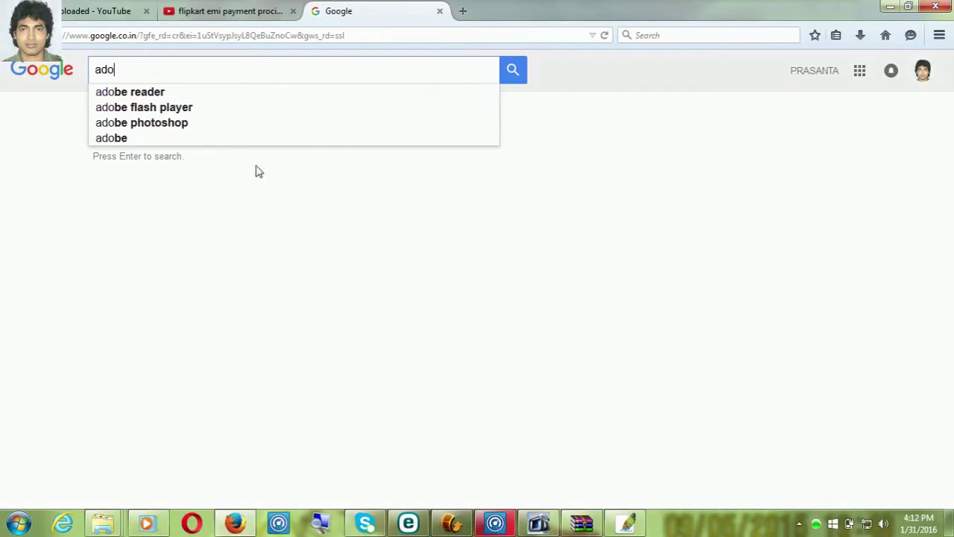
click(129, 95)
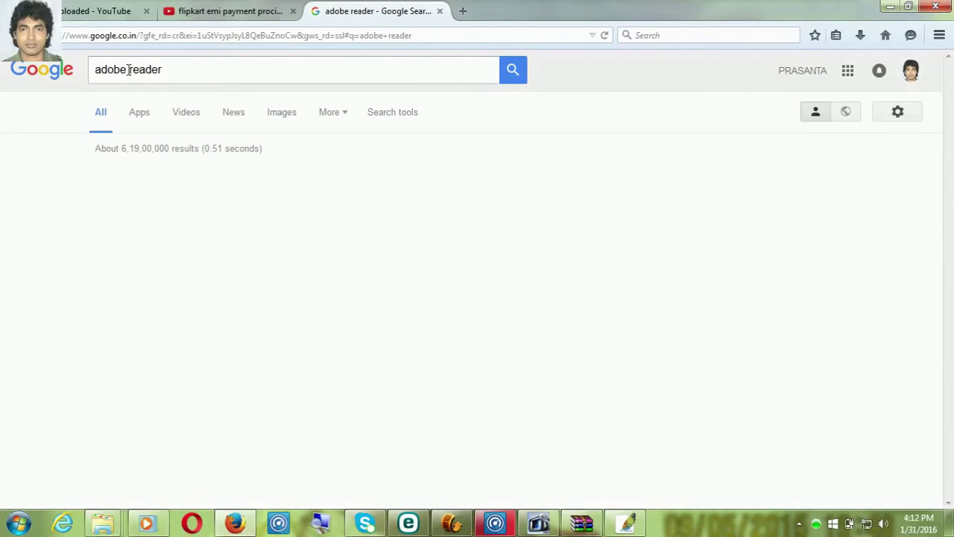
double_click(239, 71)
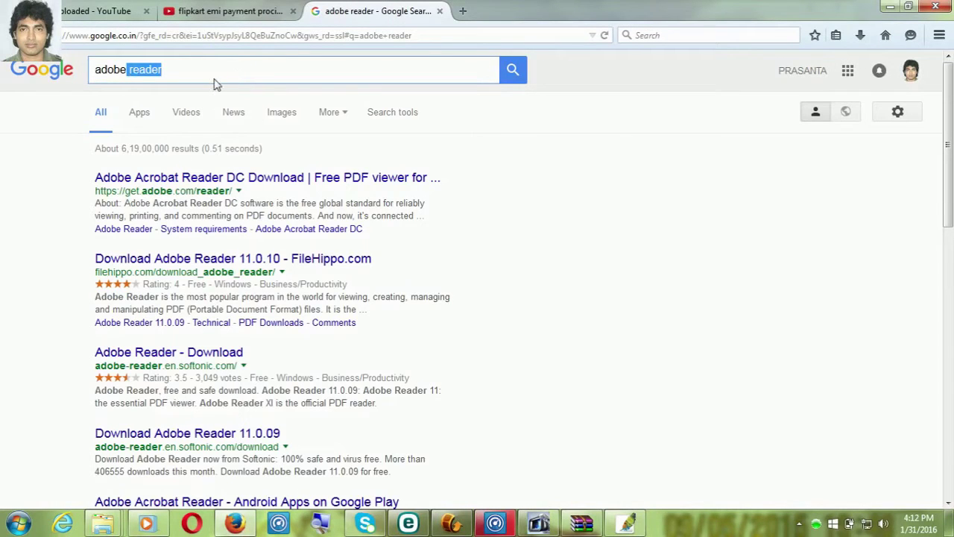
key(BackSpace)
text(p)
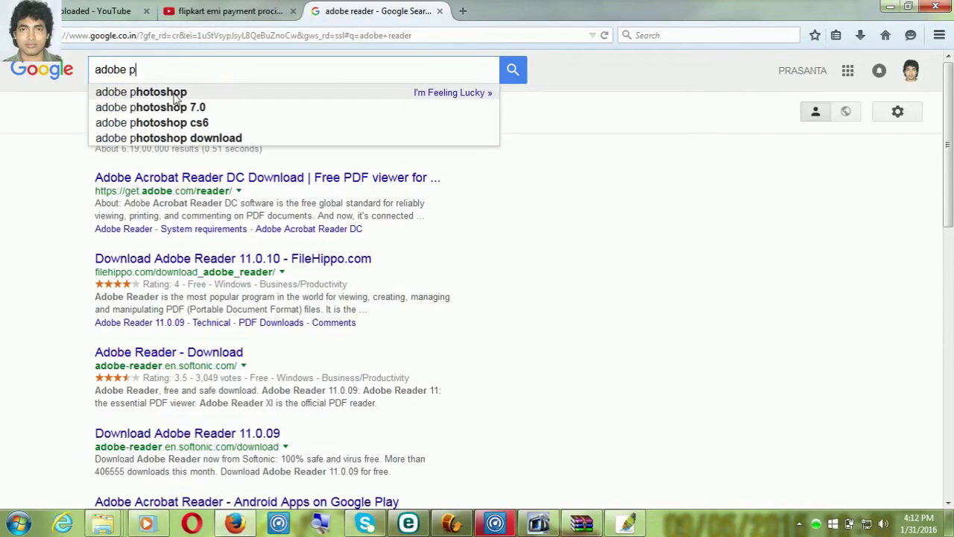
click(179, 124)
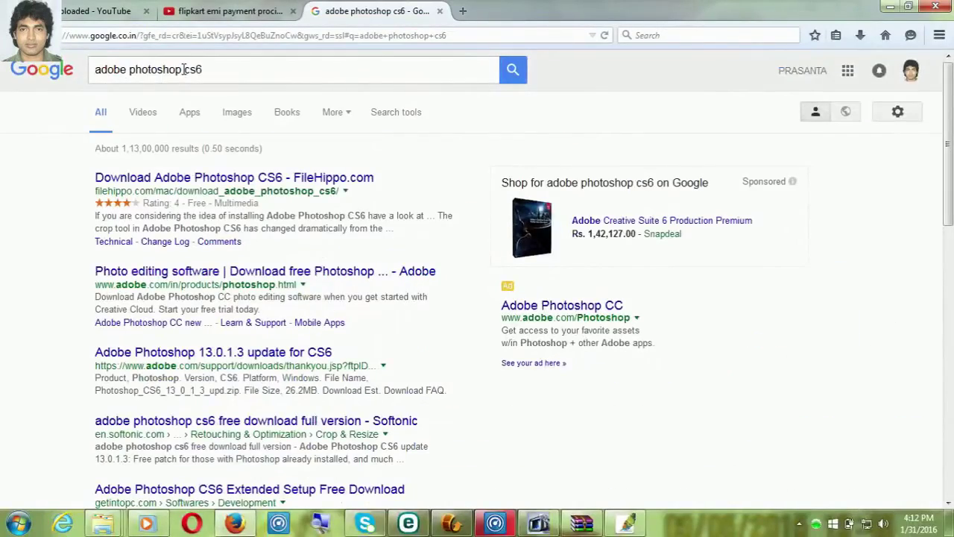
Remove cs6 from the query and search for adobe photoshop
click(185, 69)
drag(185, 69, 247, 68)
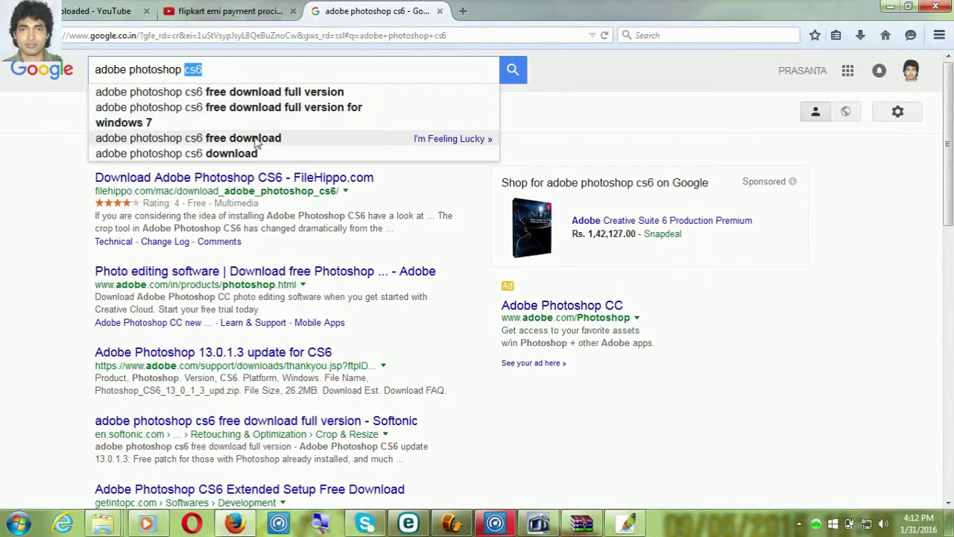
click(513, 69)
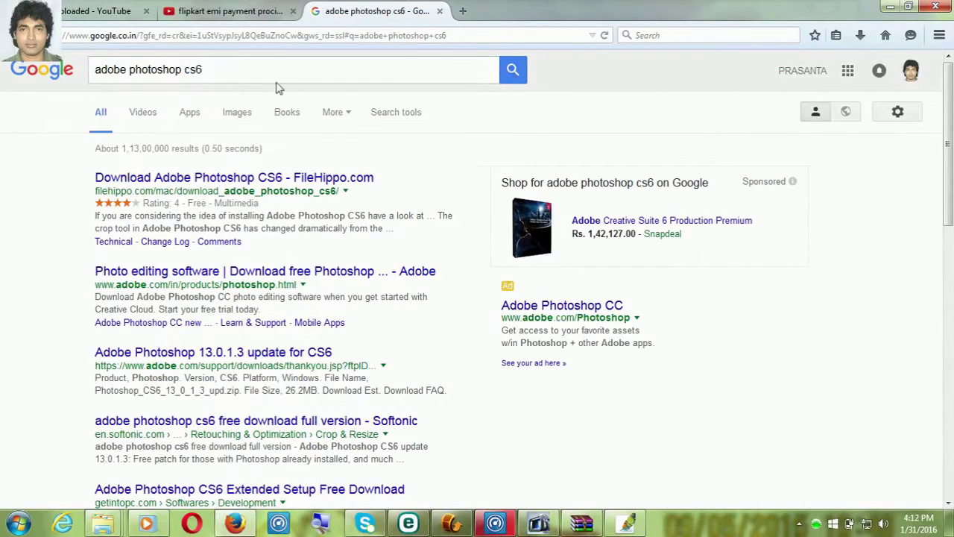
click(185, 70)
drag(185, 69, 276, 68)
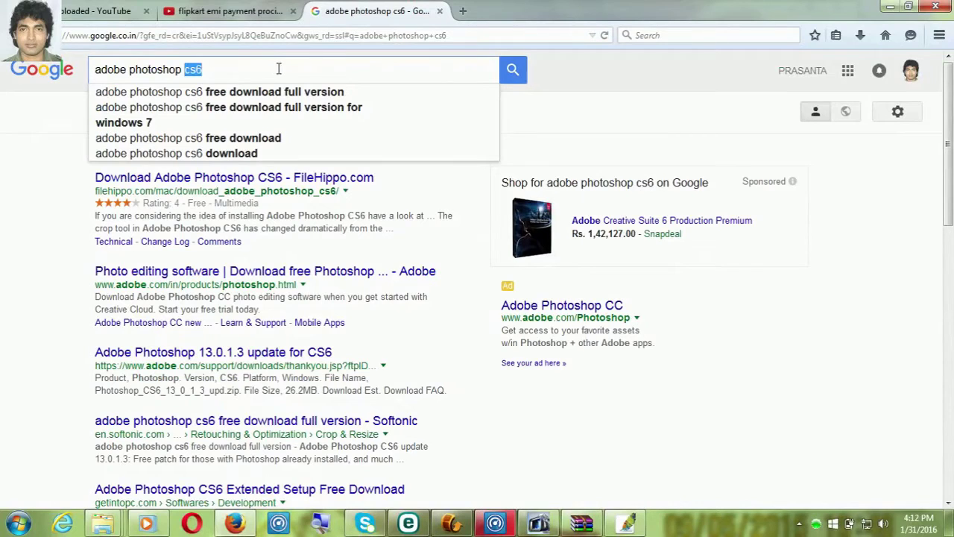
key(BackSpace)
click(512, 70)
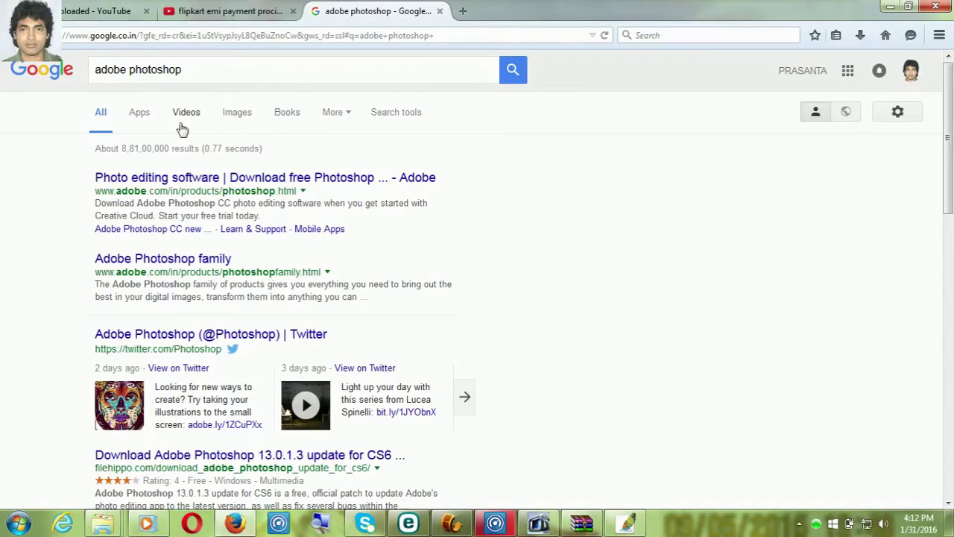
Scroll through the adobe photoshop results, then return to Photoshop
scroll(358, 332, down, 5)
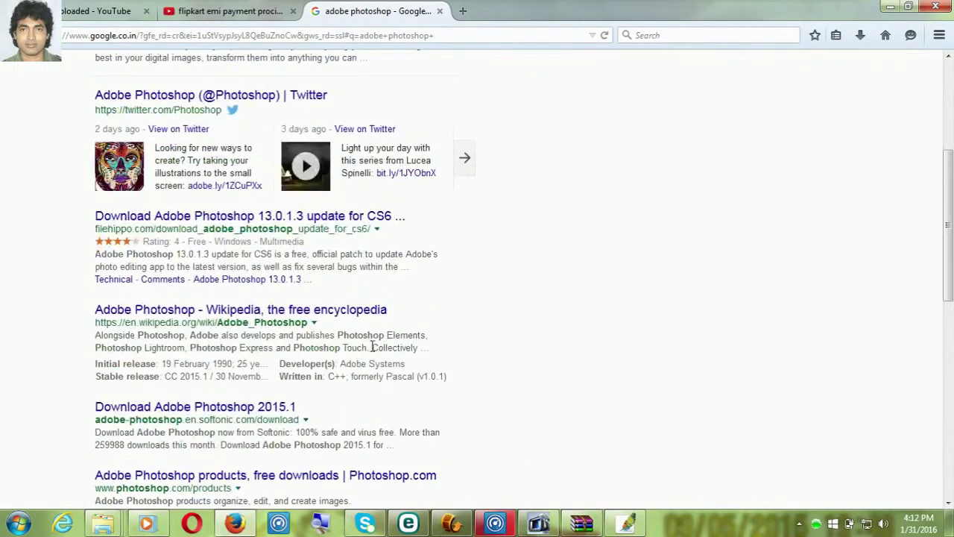
scroll(373, 347, down, 2)
scroll(380, 339, up, 4)
scroll(440, 305, up, 3)
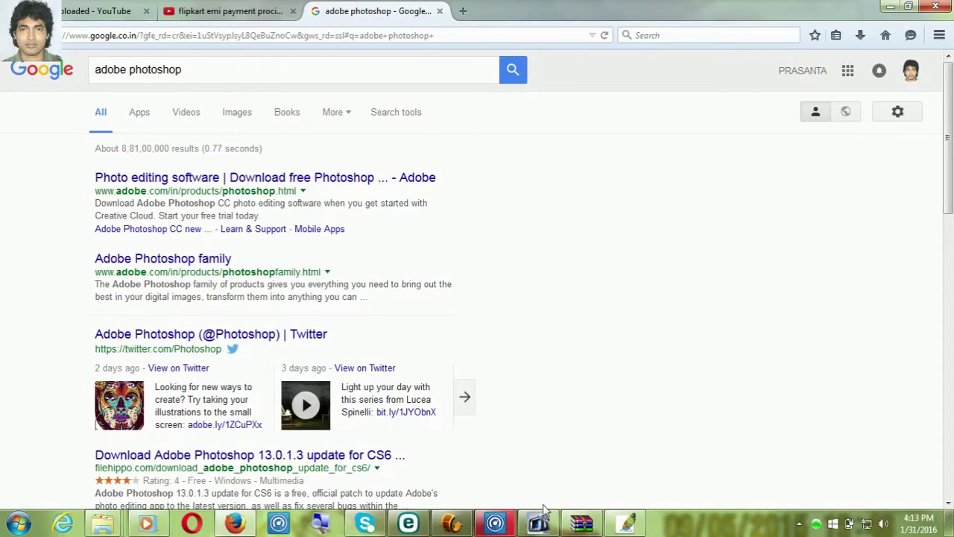
click(622, 525)
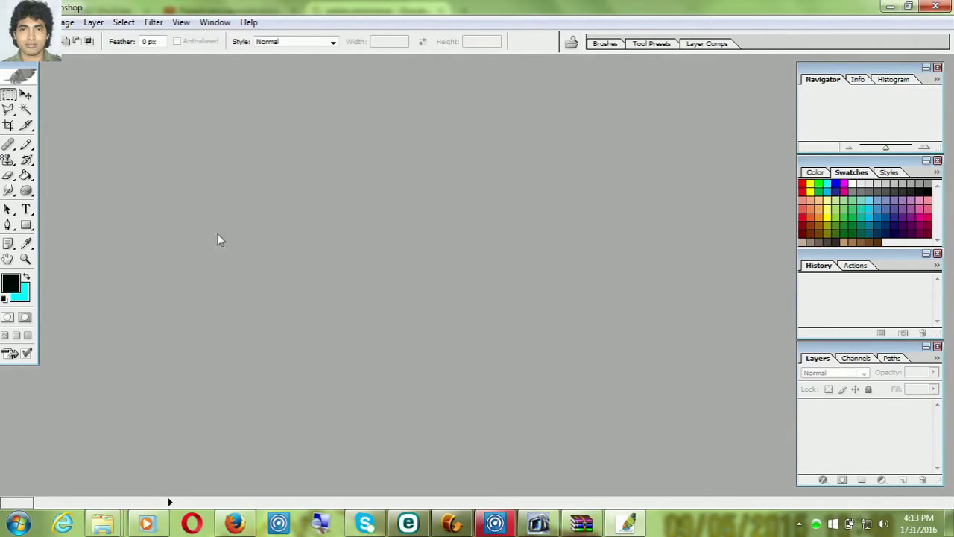
Browse the File menu, then close it without running a command
key(alt+f)
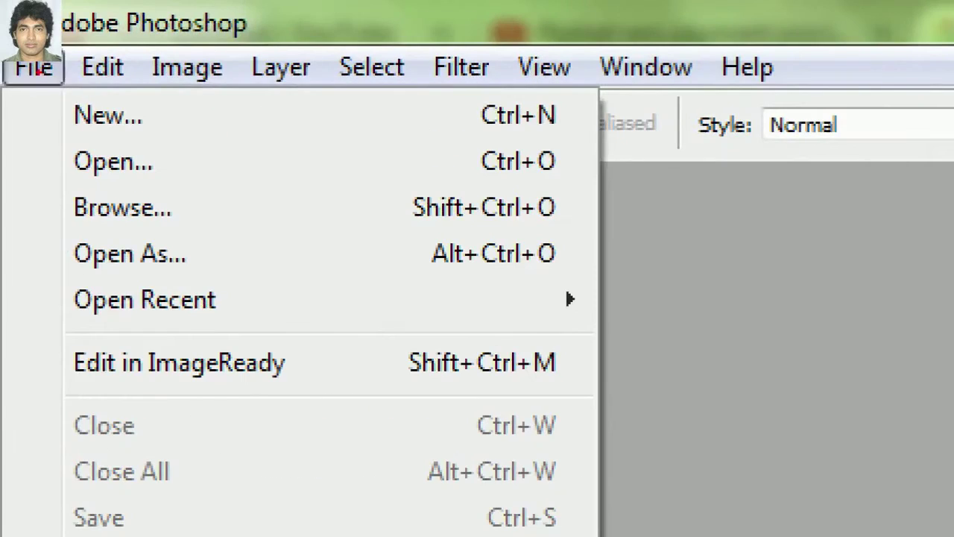
mouse_move(3, 71)
mouse_down()
mouse_move(64, 107)
mouse_move(85, 60)
mouse_move(64, 45)
mouse_up()
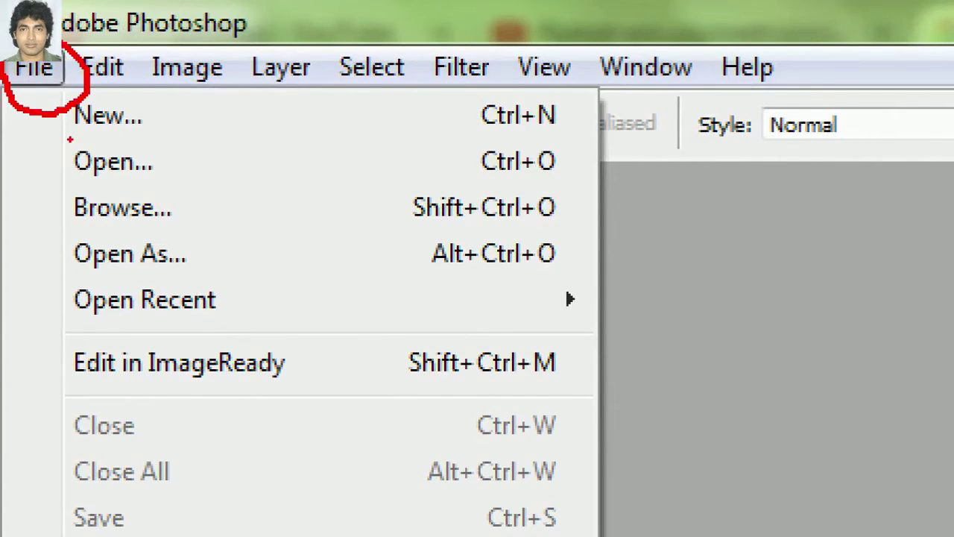
mouse_move(71, 139)
mouse_down()
mouse_move(60, 178)
mouse_move(158, 173)
mouse_move(108, 136)
mouse_move(72, 143)
mouse_up()
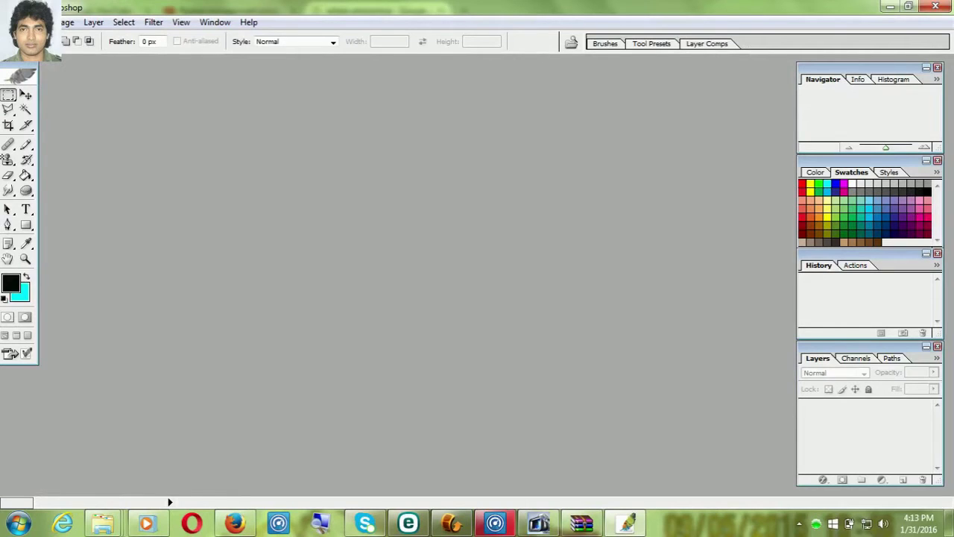
key(alt+f)
key(Escape)
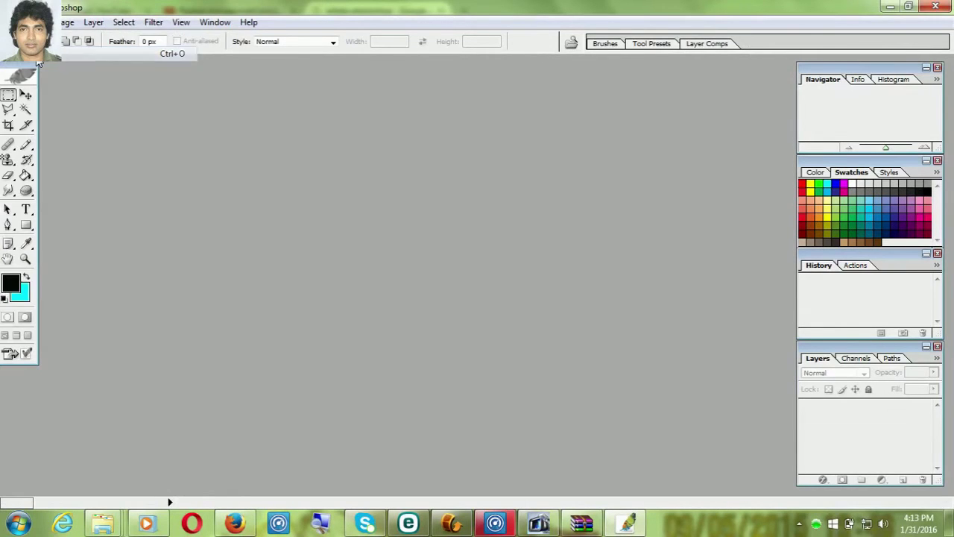
Open the Most-Beautiful-Bollywood-Actresses portrait photo and centre its window
key(ctrl+o)
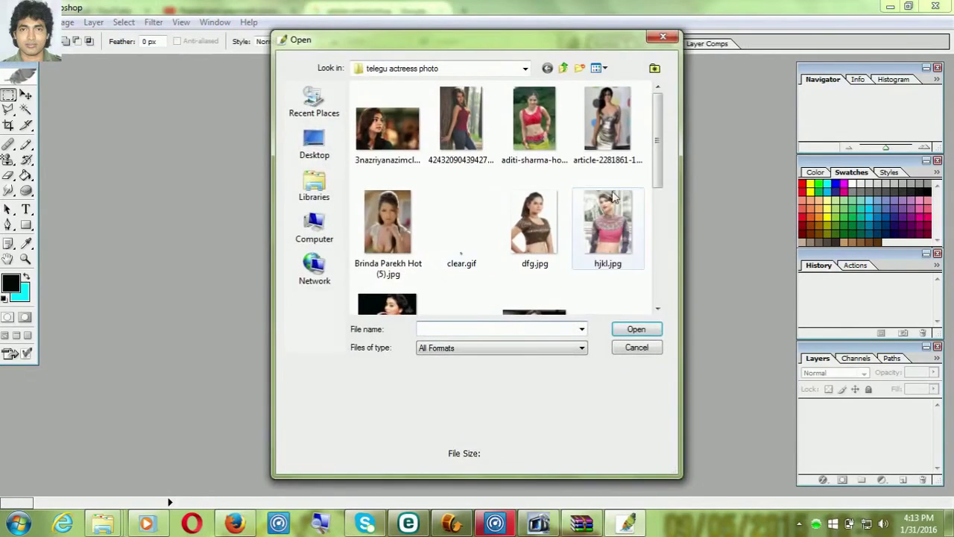
mouse_move(653, 136)
mouse_down()
mouse_move(654, 254)
mouse_move(654, 191)
mouse_up()
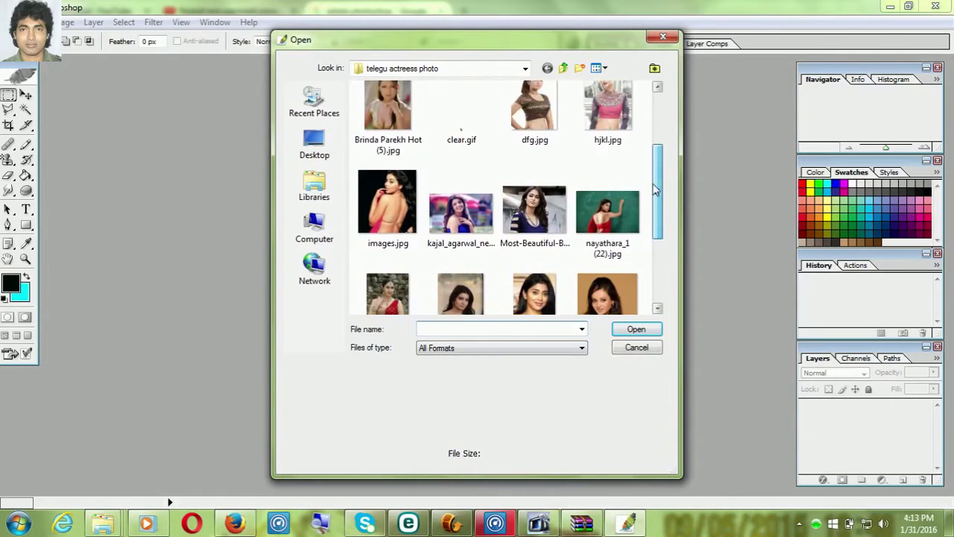
click(534, 216)
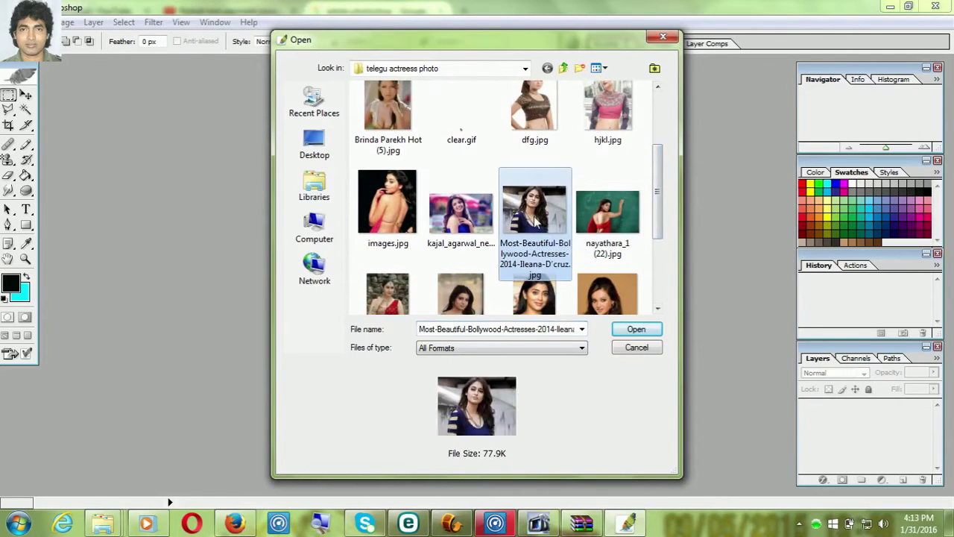
click(630, 329)
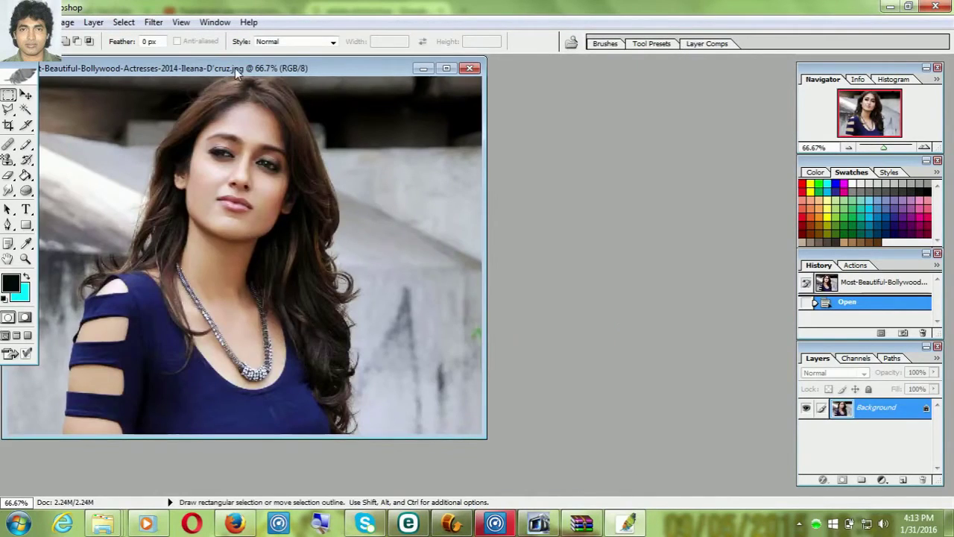
drag(235, 67, 425, 93)
Maximize the photo's window and switch to the Crop tool
click(636, 94)
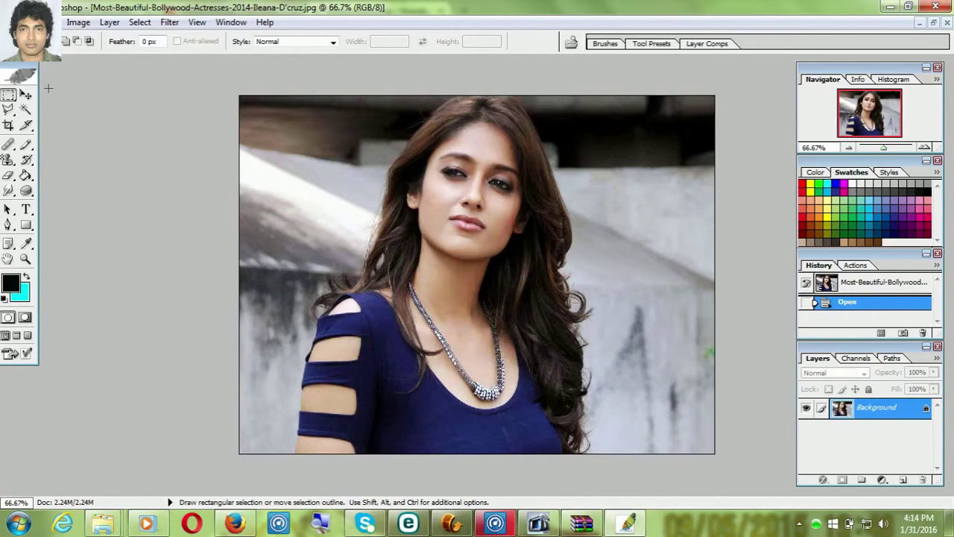
click(9, 127)
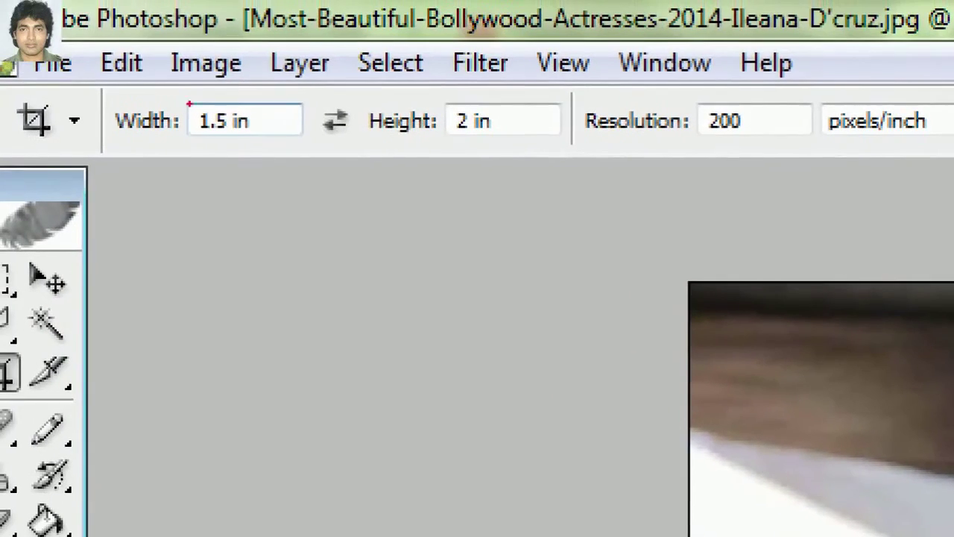
mouse_move(188, 90)
mouse_down()
mouse_move(714, 97)
mouse_move(451, 105)
mouse_move(186, 90)
mouse_up()
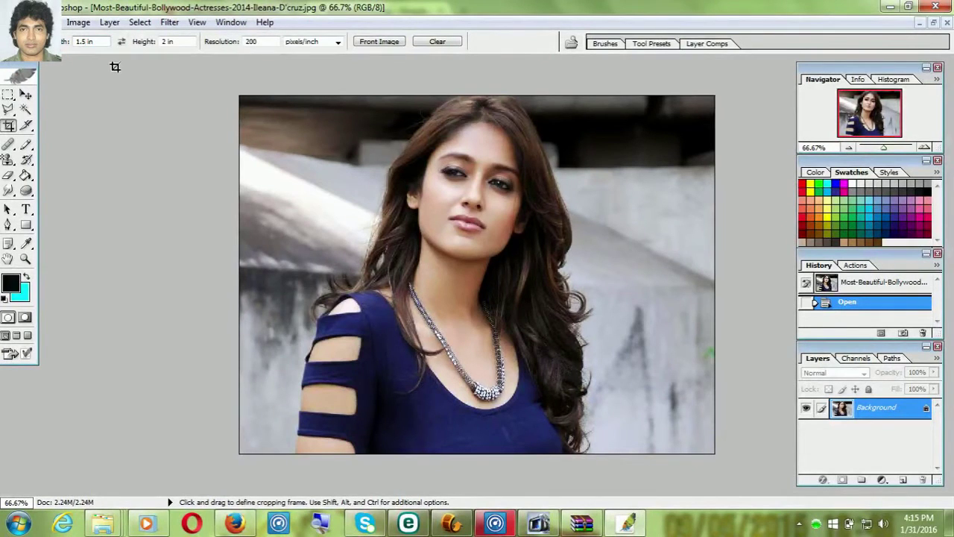
Change the crop width to 1.3 in and height to 1.8 in
key(BackSpace)
text(3)
click(164, 42)
text(1)
text(.8)
Frame the woman's face and shoulders, centre the frame, and commit the crop
drag(341, 97, 524, 341)
mouse_move(524, 340)
mouse_down()
mouse_move(630, 365)
mouse_move(630, 335)
mouse_up()
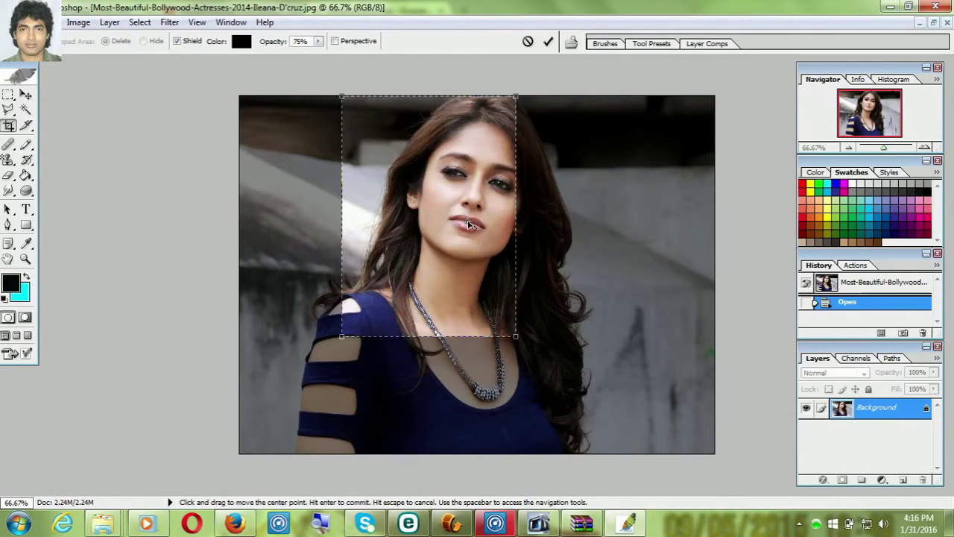
drag(458, 221, 496, 222)
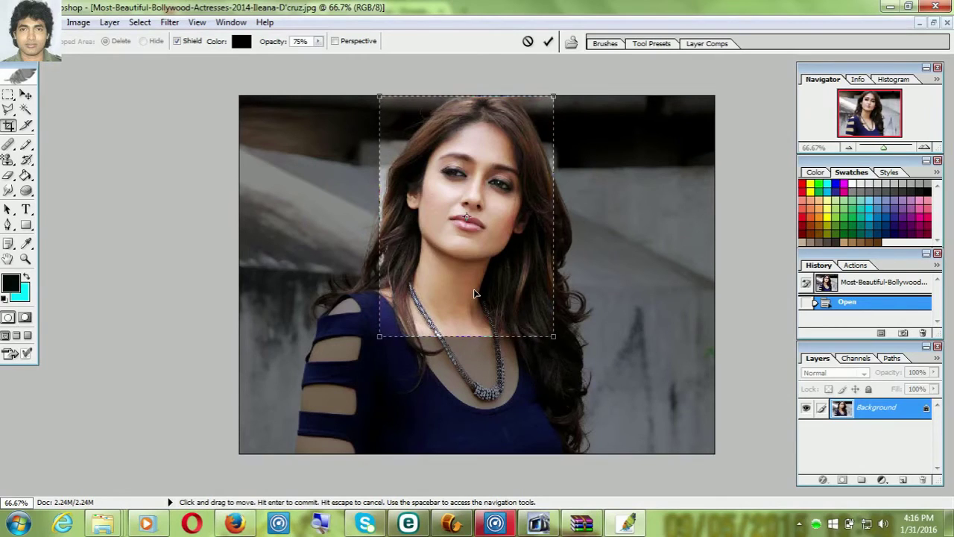
key(Return)
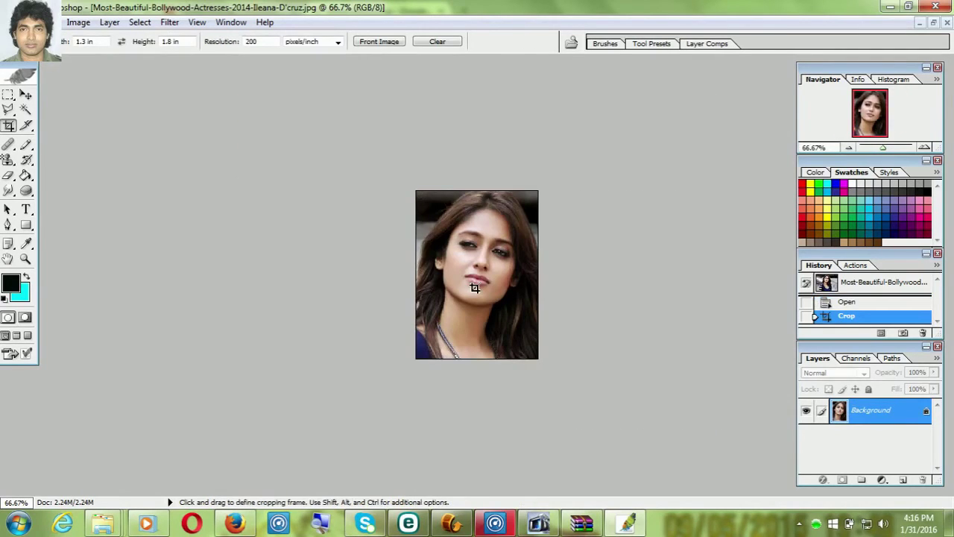
scroll(499, 284, down, 1)
scroll(505, 281, up, 2)
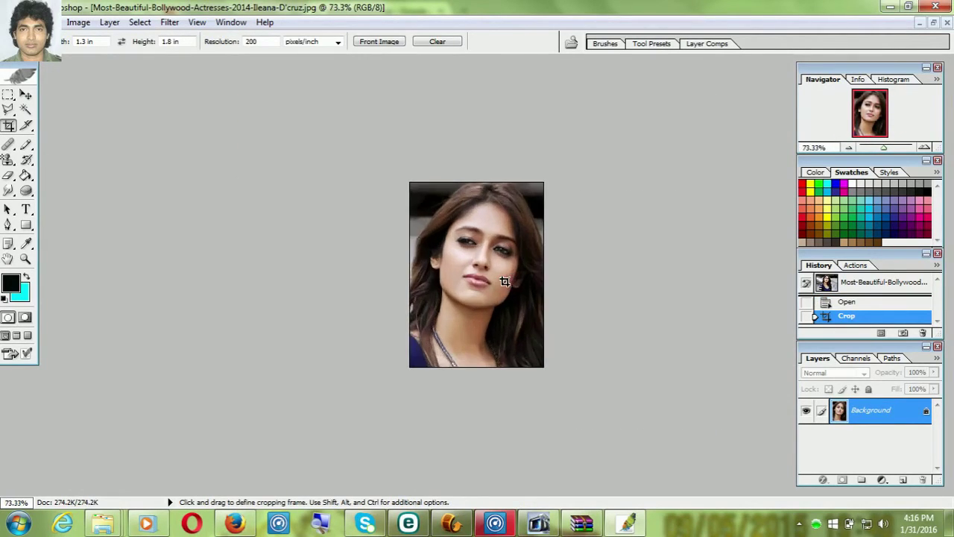
scroll(505, 281, up, 2)
scroll(505, 281, up, 1)
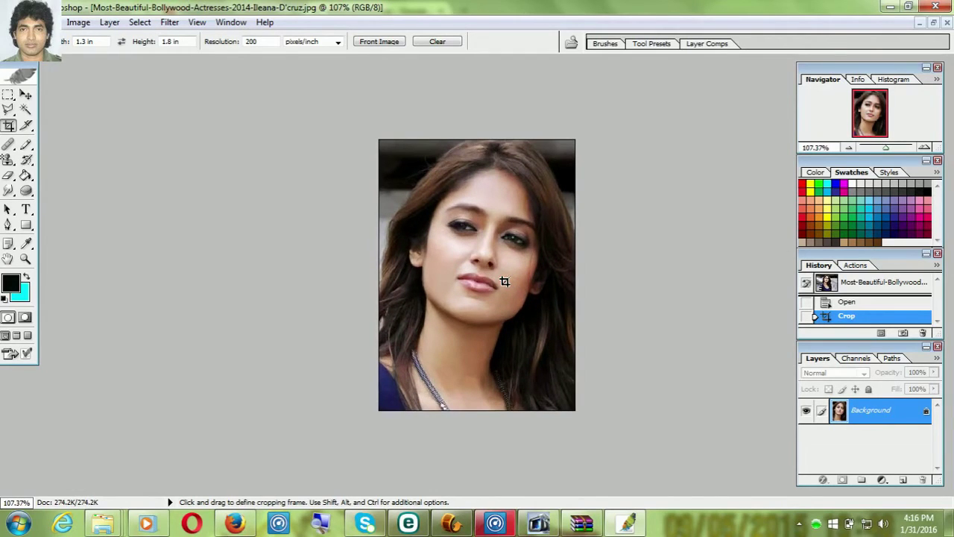
scroll(506, 278, up, 1)
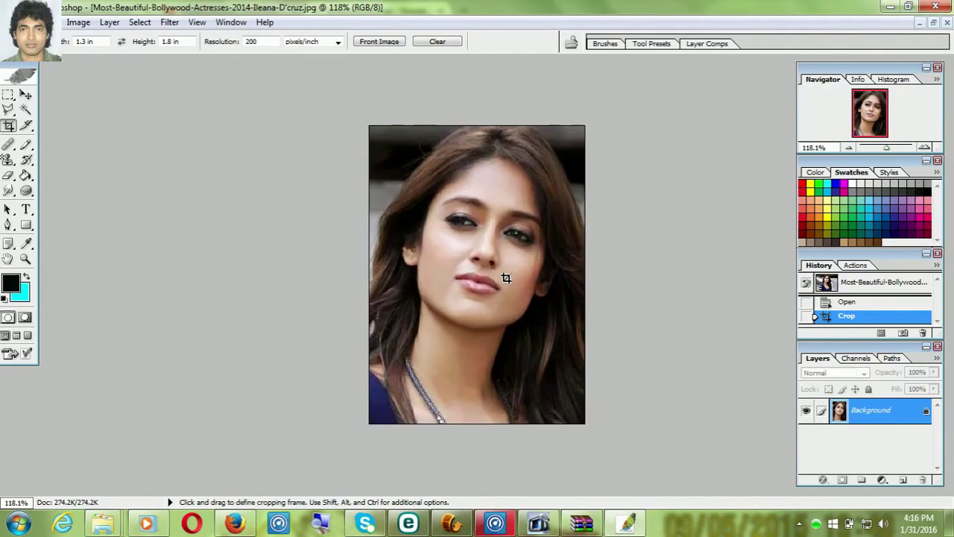
scroll(506, 278, up, 1)
scroll(506, 278, up, 1)
scroll(506, 278, up, 1)
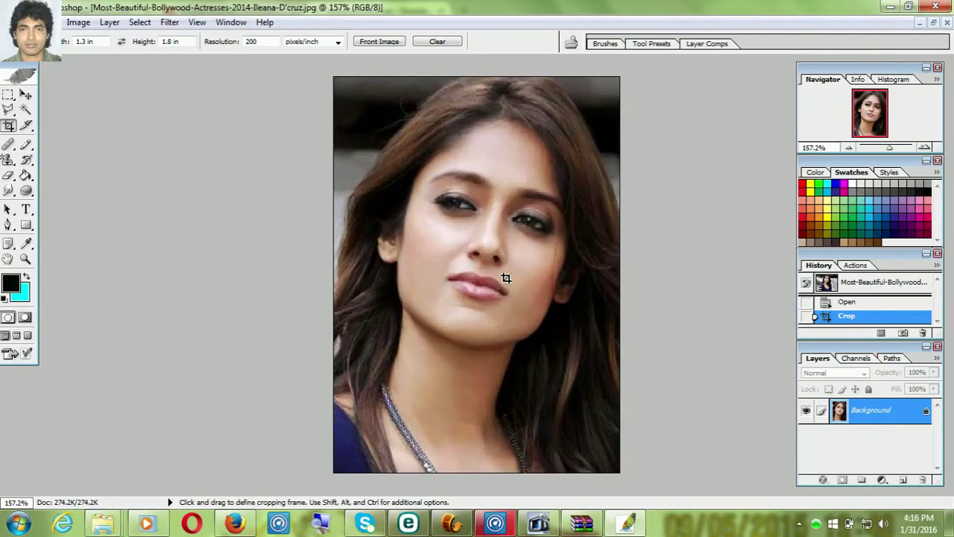
scroll(506, 278, down, 1)
scroll(507, 278, down, 2)
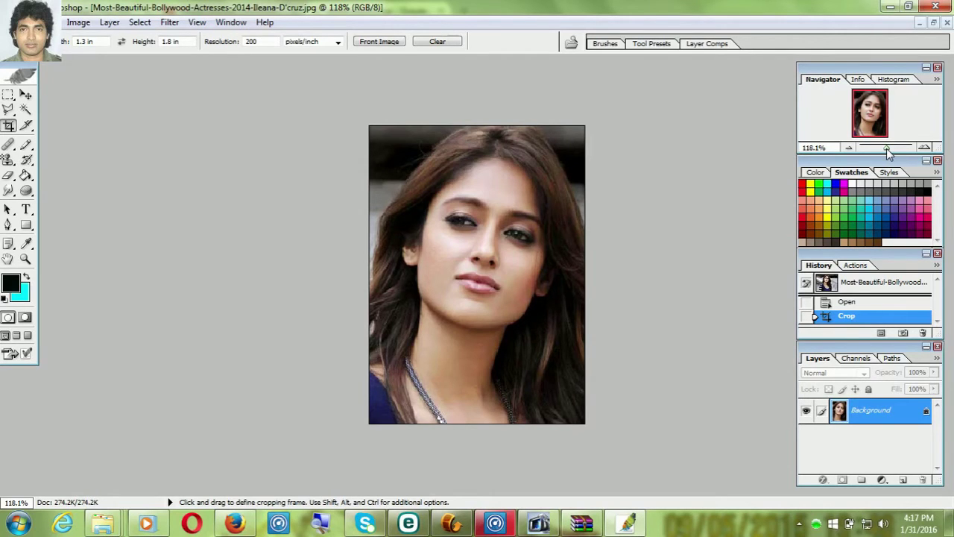
mouse_move(886, 149)
mouse_down()
mouse_move(898, 148)
mouse_move(875, 116)
mouse_up()
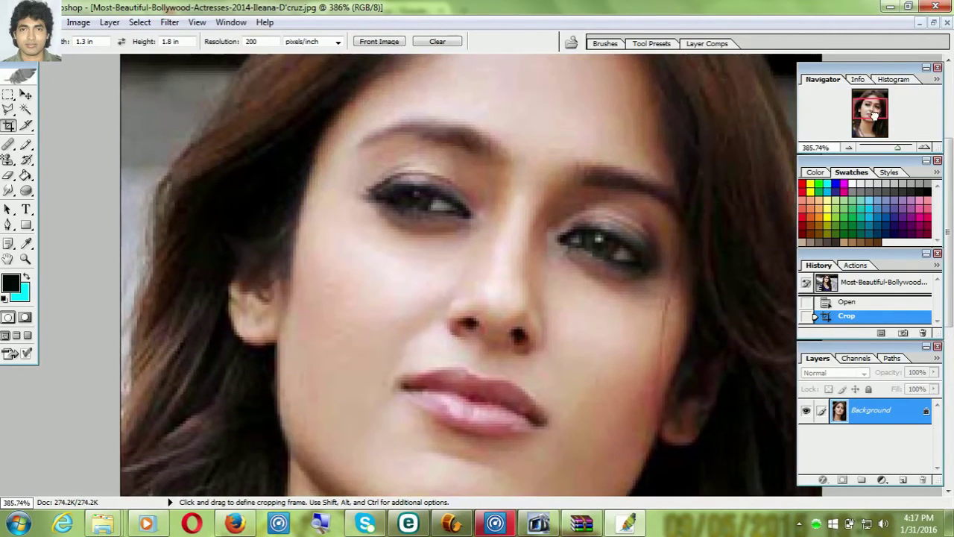
drag(880, 148, 886, 148)
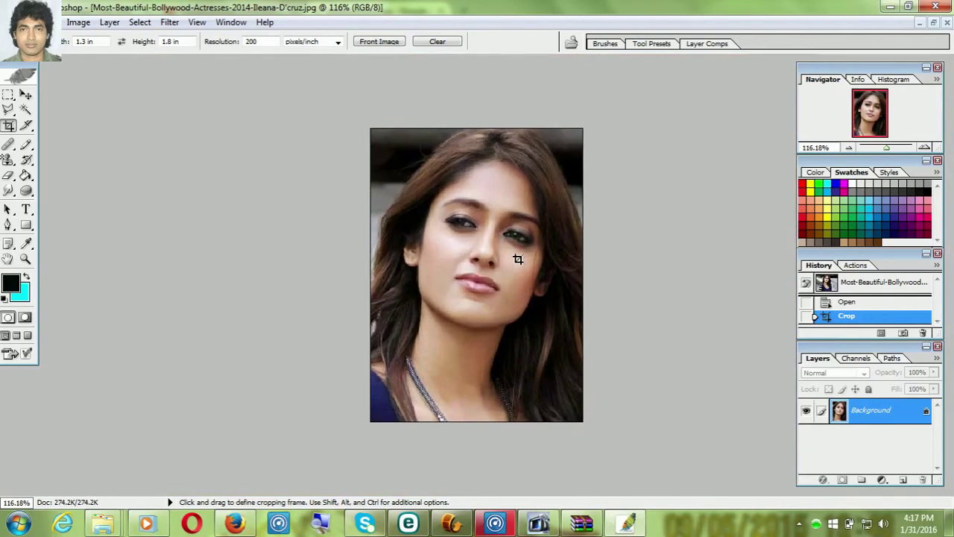
scroll(517, 258, up, 1)
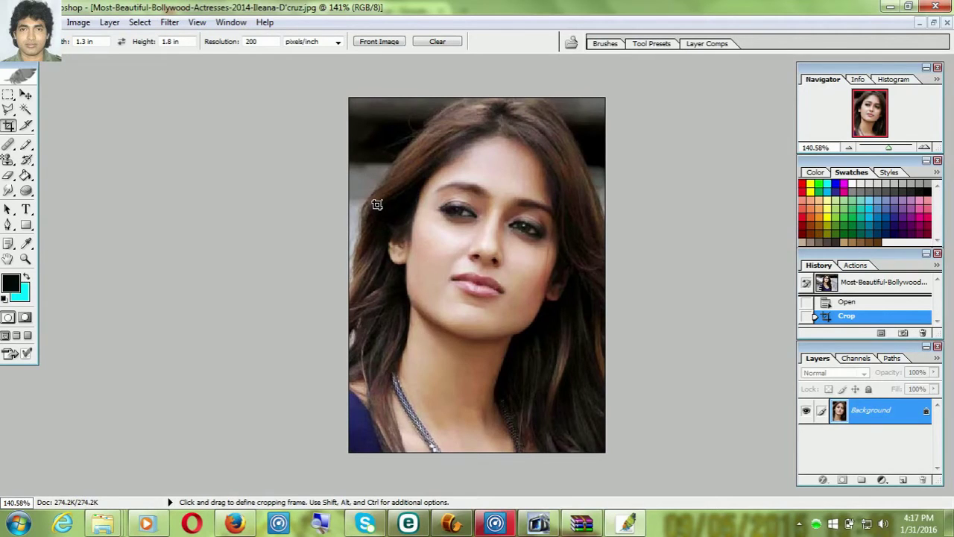
Drag a rectangular marquee from the portrait's top-left to bottom-right corner
click(8, 96)
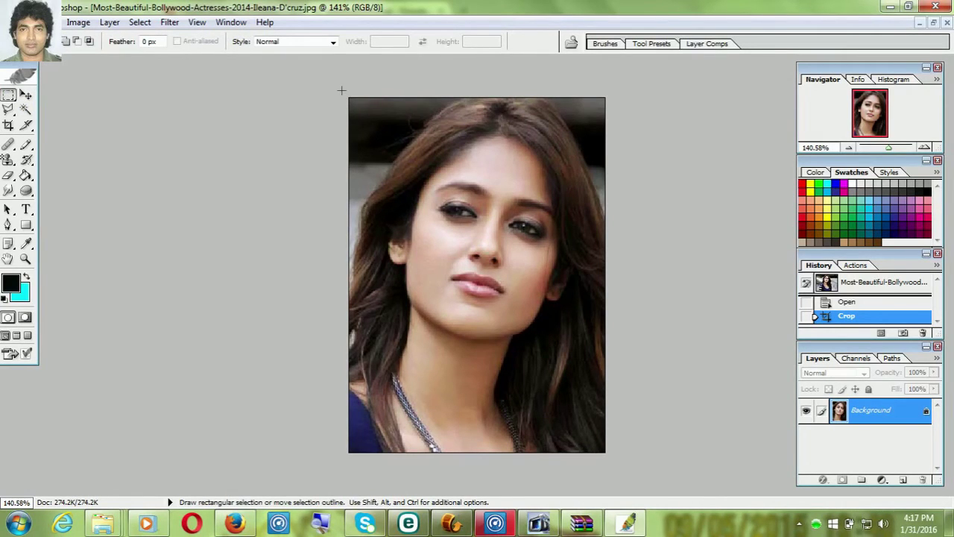
key(ctrl)
drag(345, 95, 604, 452)
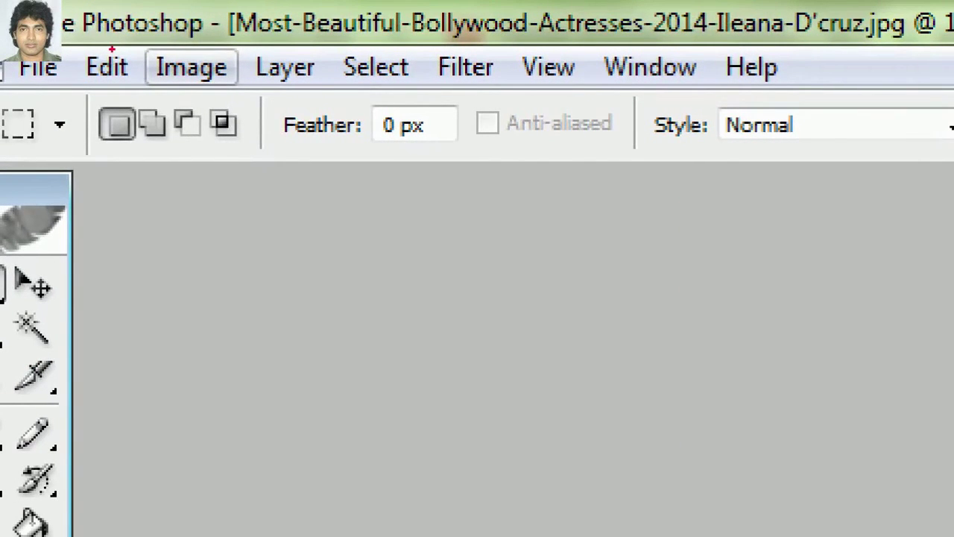
Open the Edit menu and find the Stroke command
drag(124, 50, 127, 47)
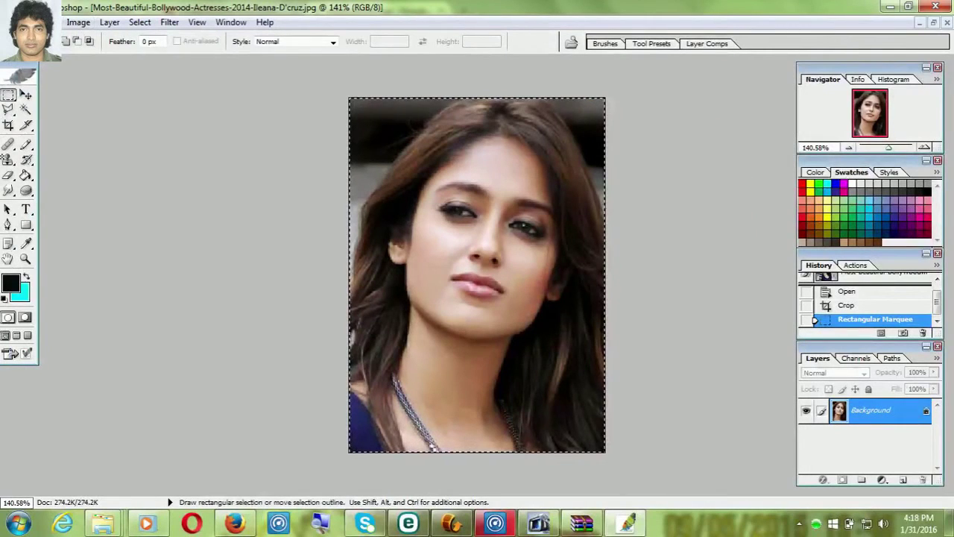
click(59, 22)
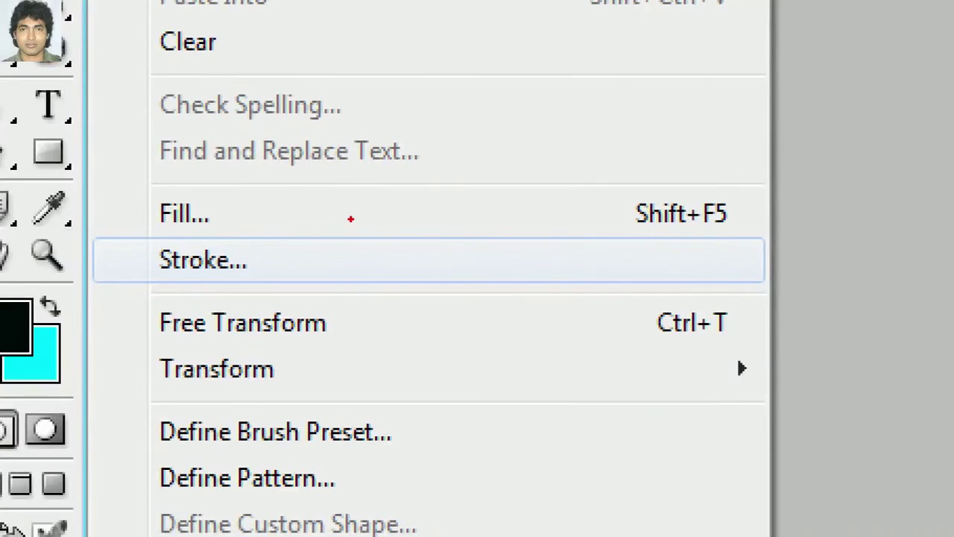
mouse_move(173, 237)
mouse_down()
mouse_move(185, 228)
mouse_move(170, 240)
mouse_up()
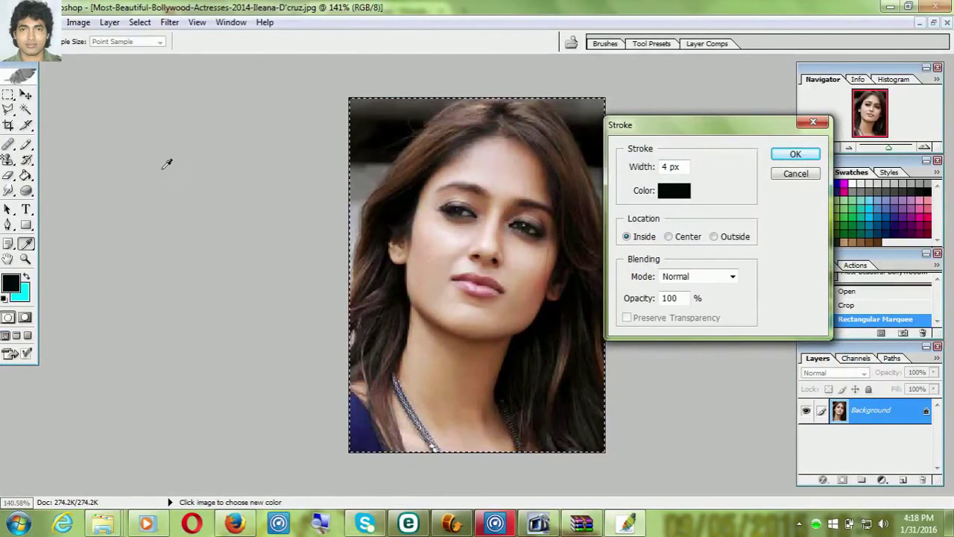
Set the stroke to 4 px width with Center location, then bring up its Color Picker
drag(710, 132, 717, 135)
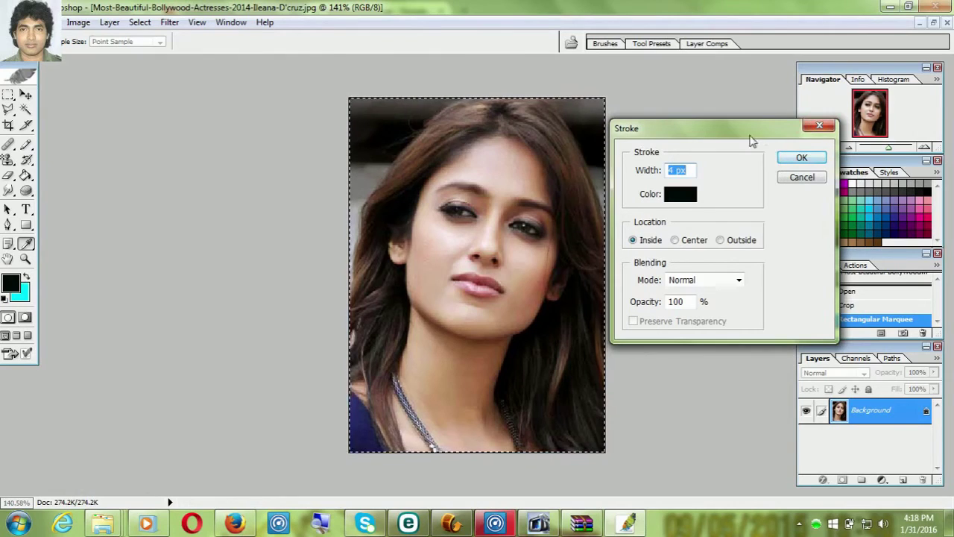
drag(739, 138, 753, 134)
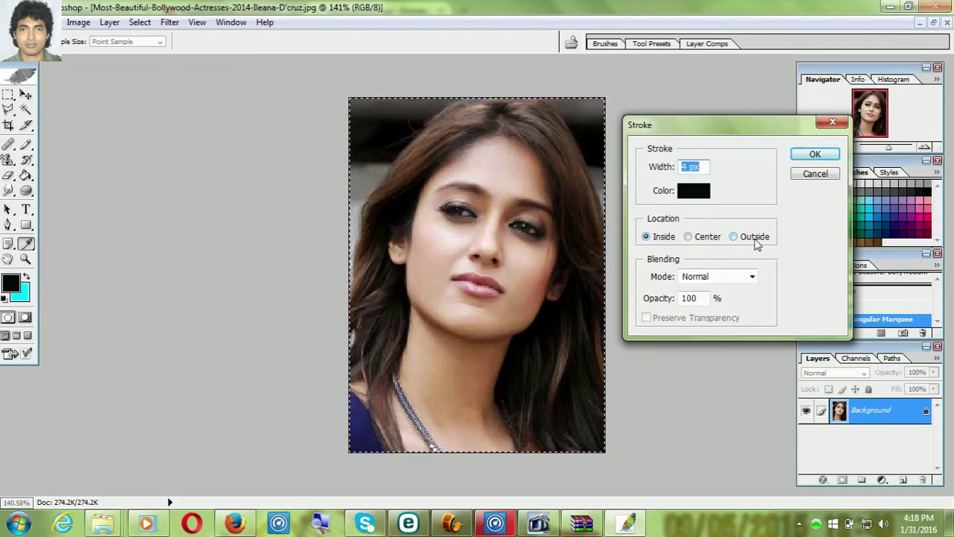
click(688, 237)
text(4)
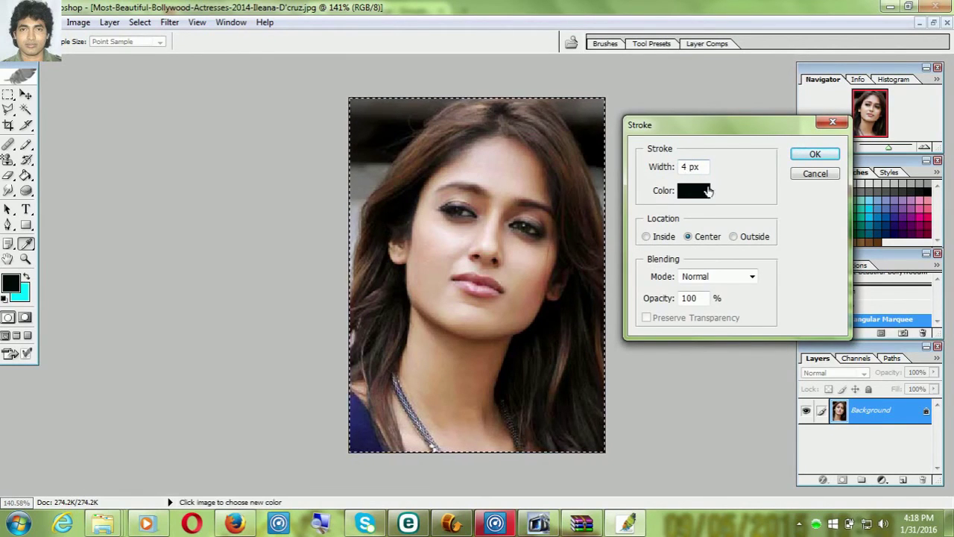
click(692, 193)
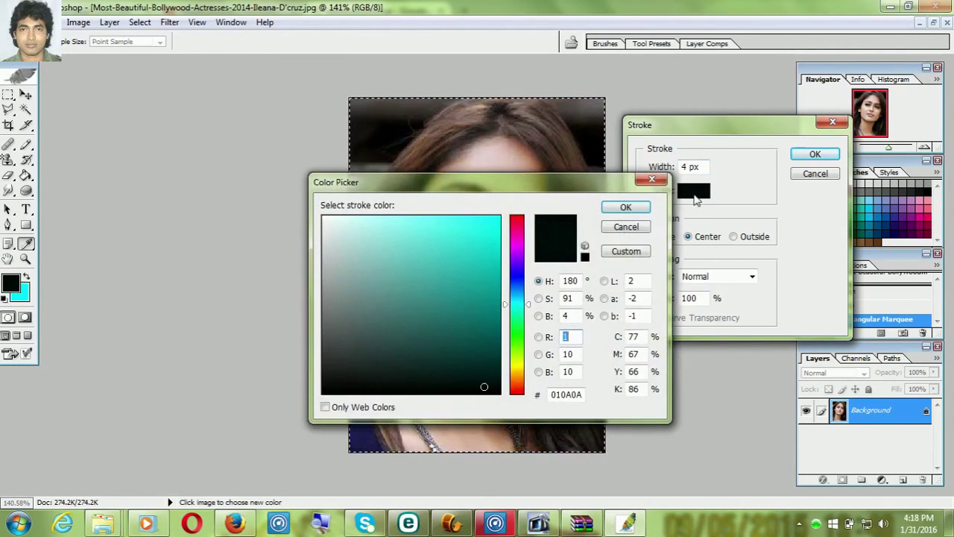
Keep black as the stroke colour and apply the 4 px border
click(651, 179)
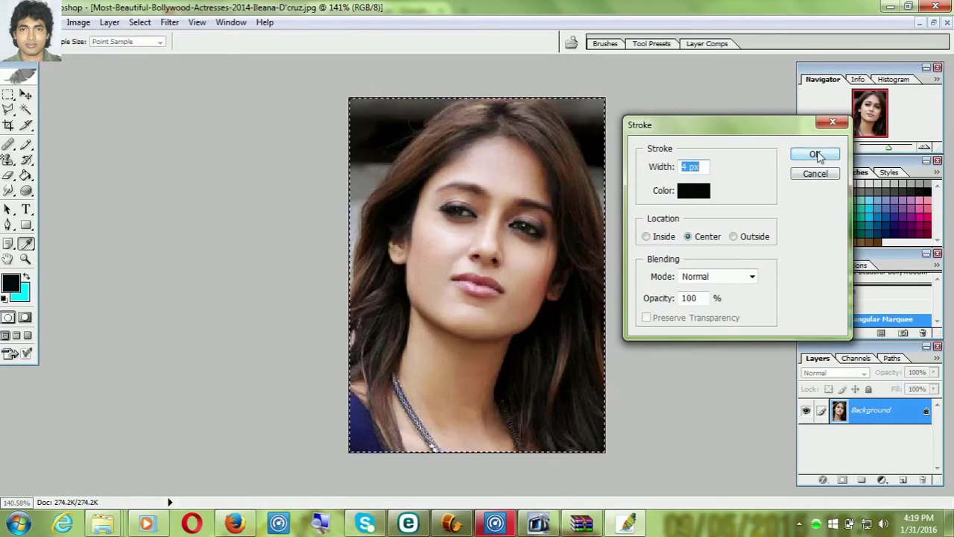
click(818, 152)
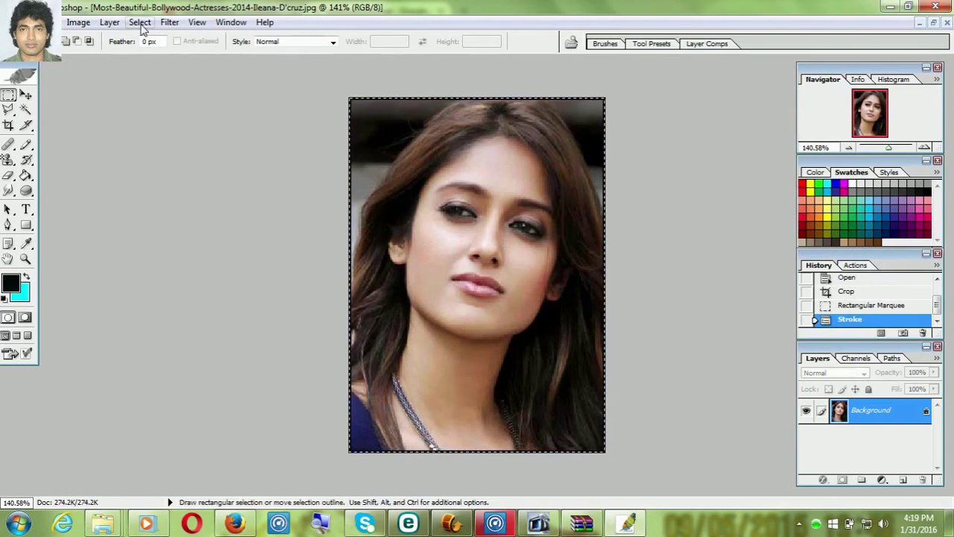
Deselect the marquee so the 4 px black border stands clear around the cropped portrait
key(ctrl)
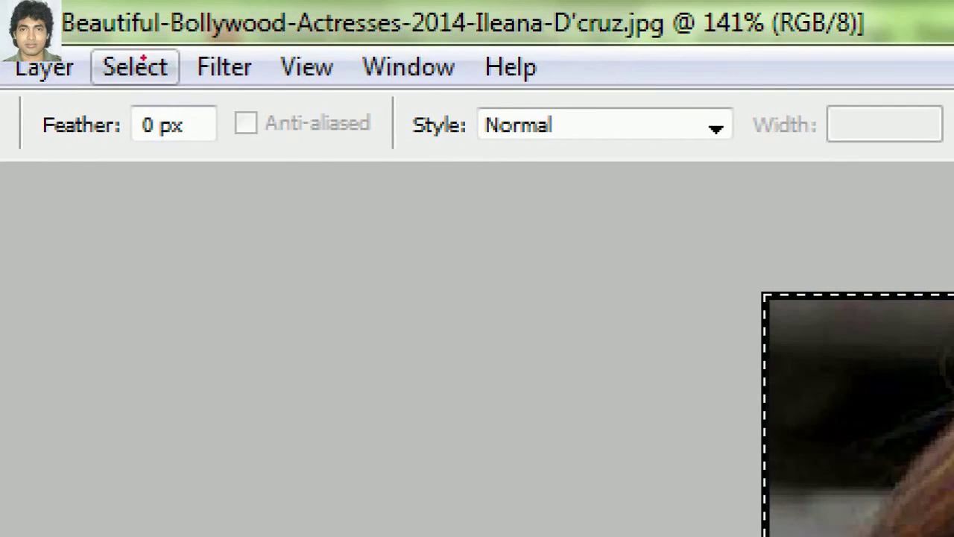
drag(139, 42, 160, 42)
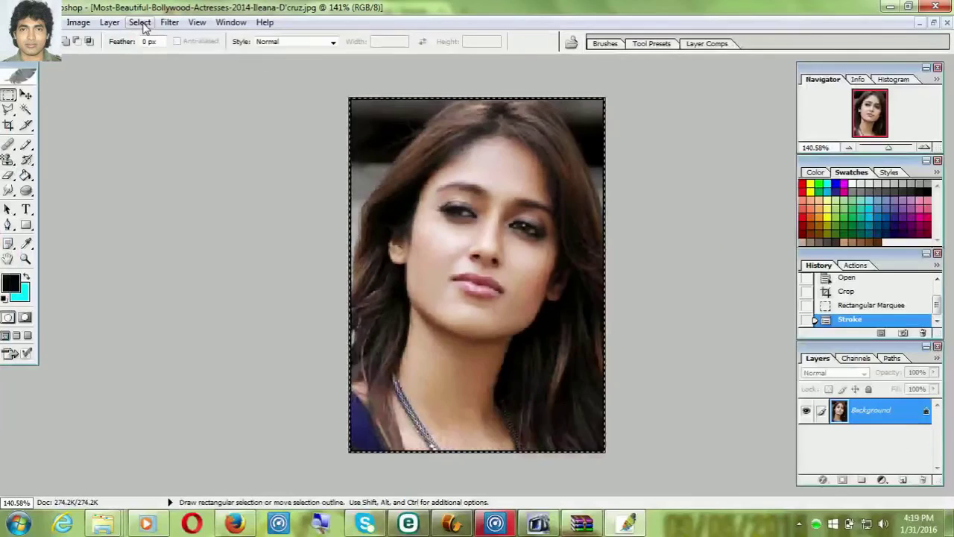
click(139, 21)
click(164, 55)
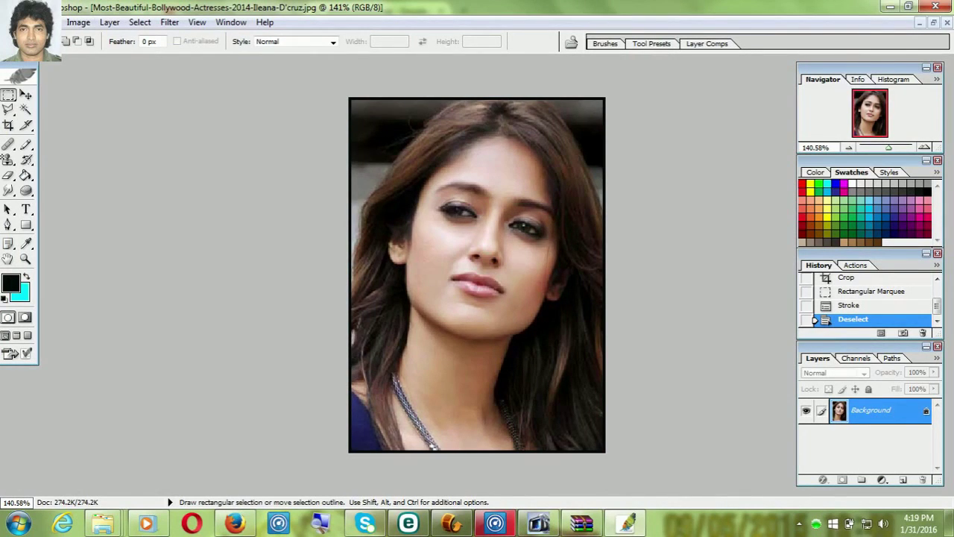
click(77, 24)
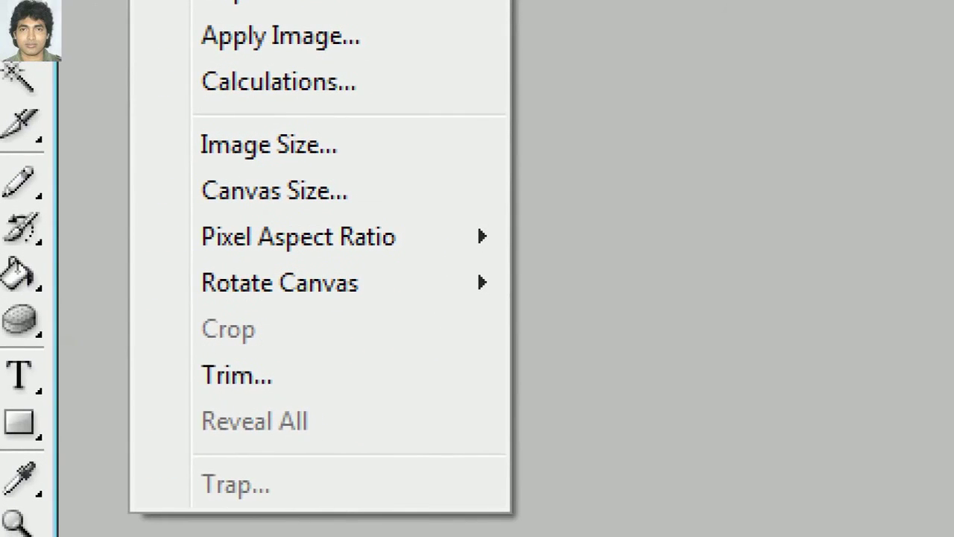
Check Image Size shows 260 × 360 pixels, 1.3 × 1.8 in at 200 ppi
mouse_move(248, 175)
mouse_down()
mouse_move(325, 171)
mouse_move(244, 170)
mouse_up()
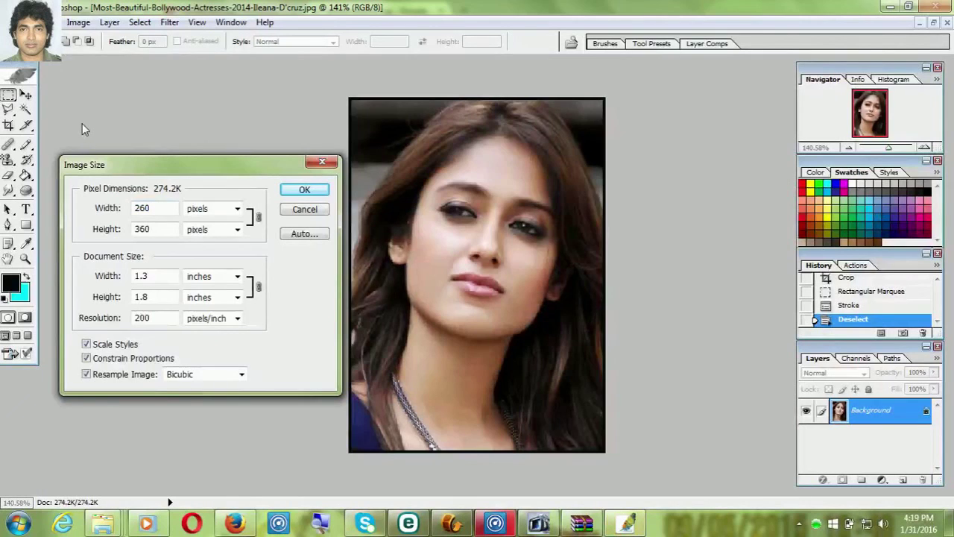
click(78, 22)
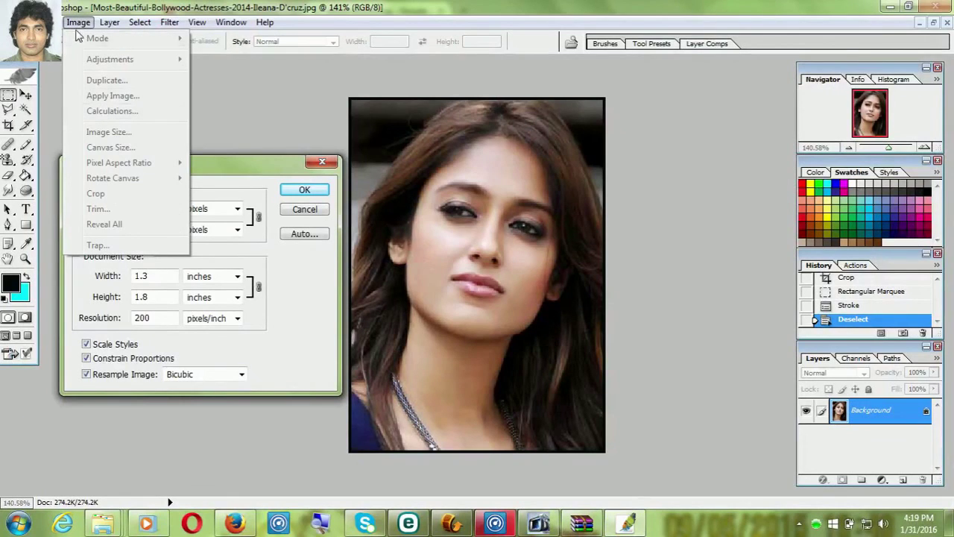
click(272, 177)
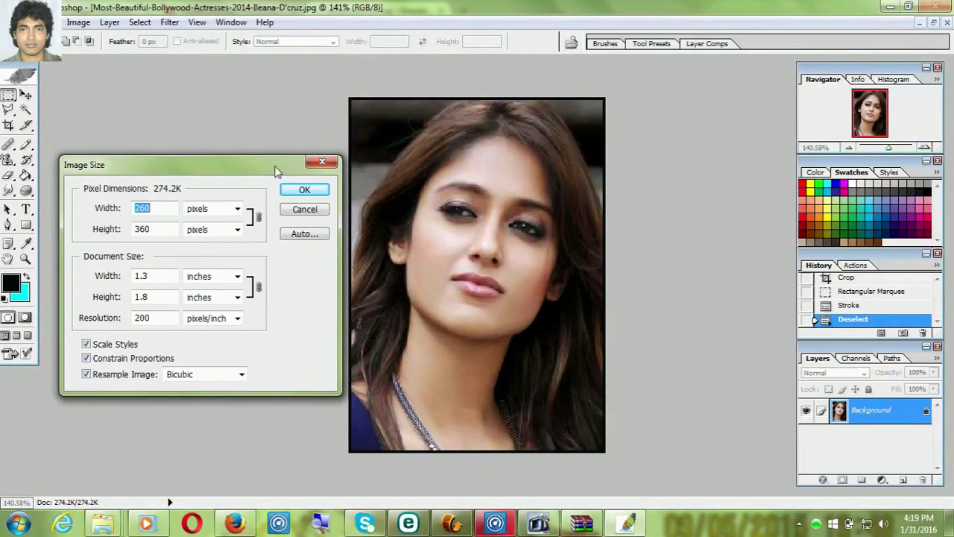